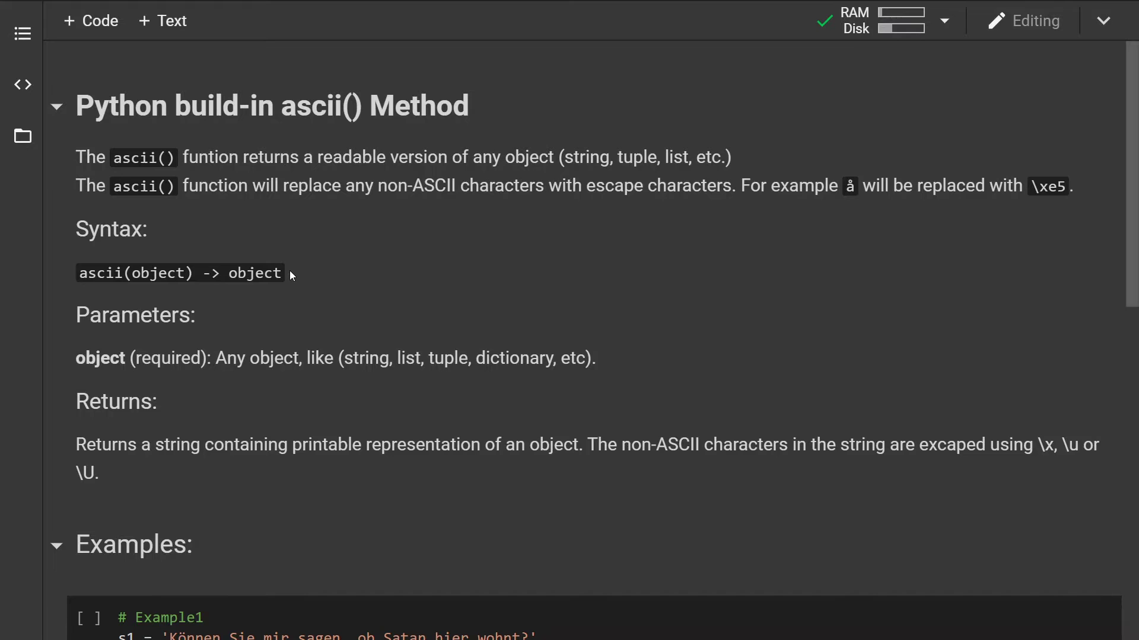
scroll(290, 274, "down", 2)
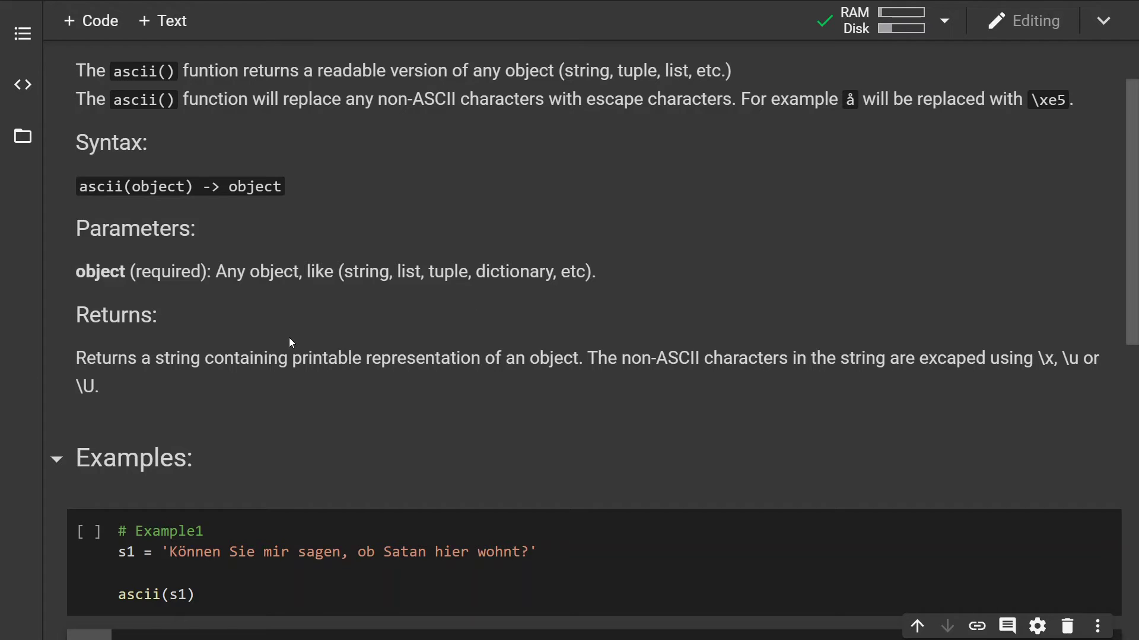
scroll(290, 343, "down", 2)
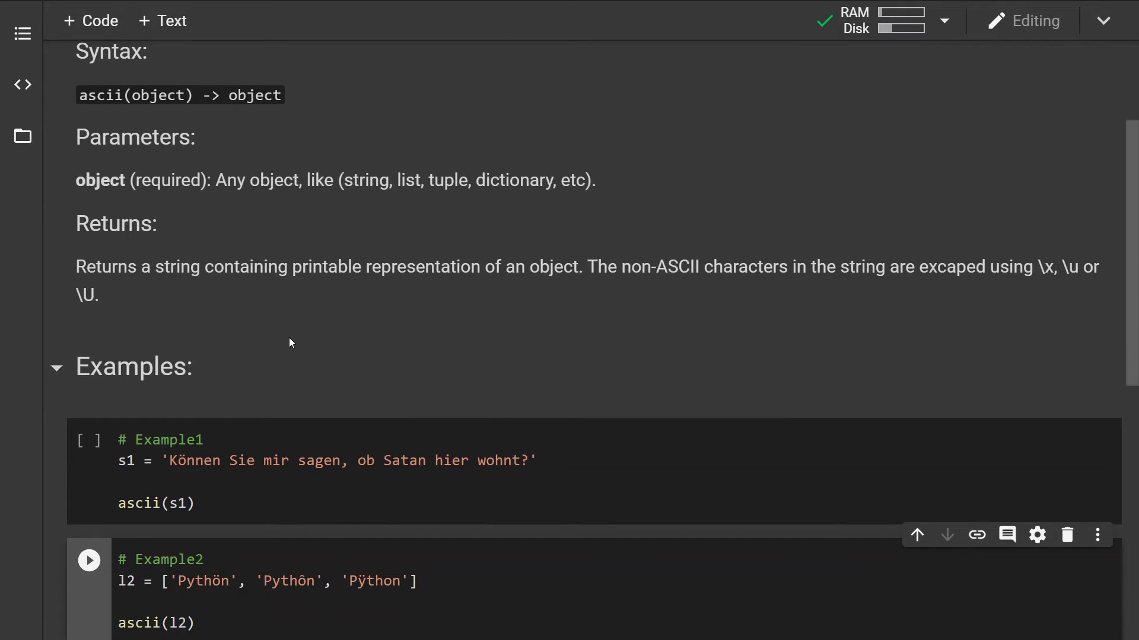
Run the Example1 ascii() cell so ö appears escaped as \xf6
left_click(252, 342)
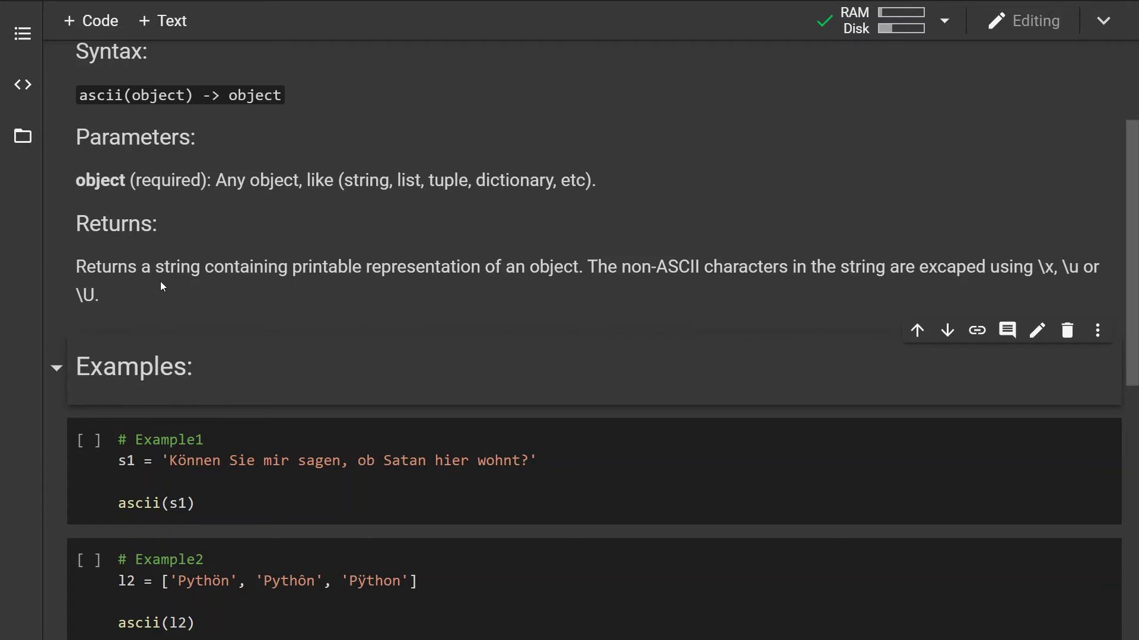
scroll(160, 281, "down", 1)
scroll(160, 281, "down", 1)
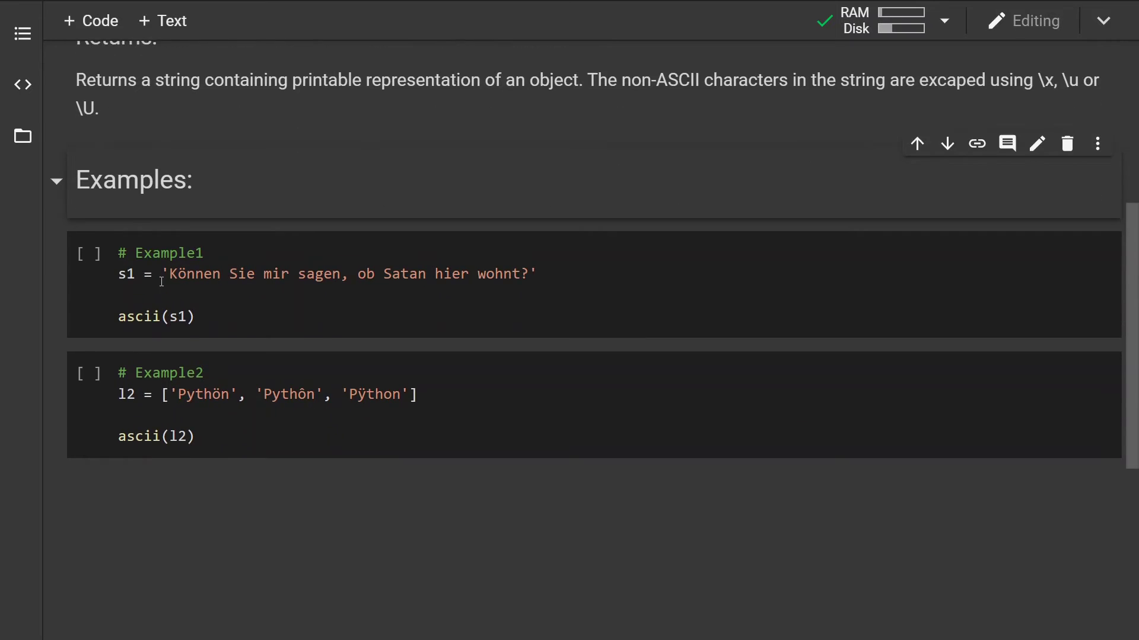
left_click(199, 298)
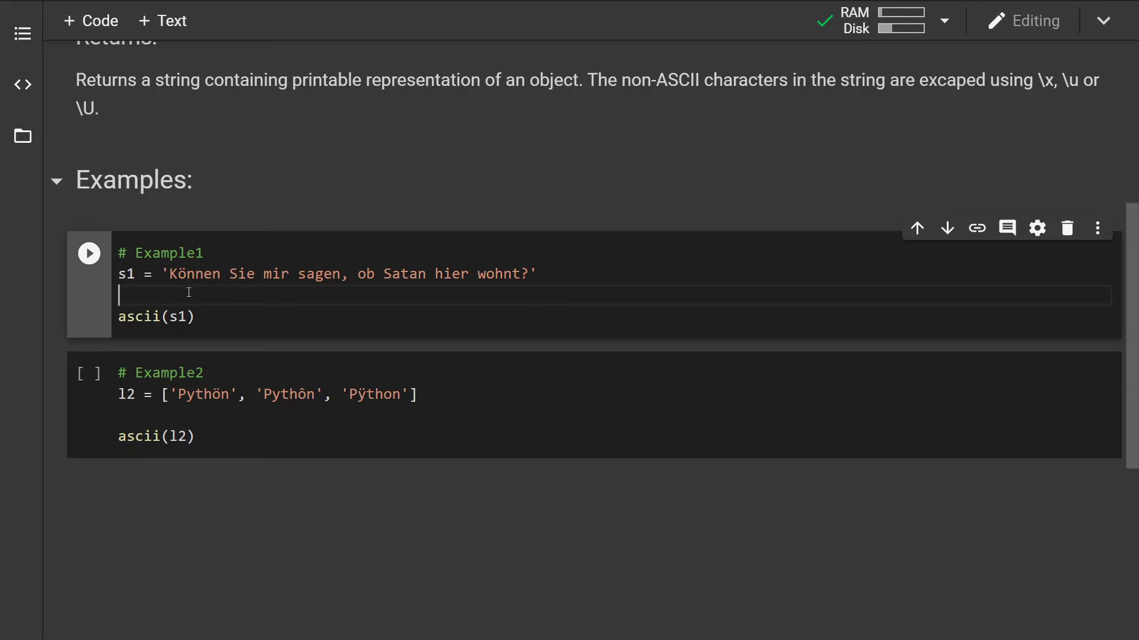
key("ctrl+Return")
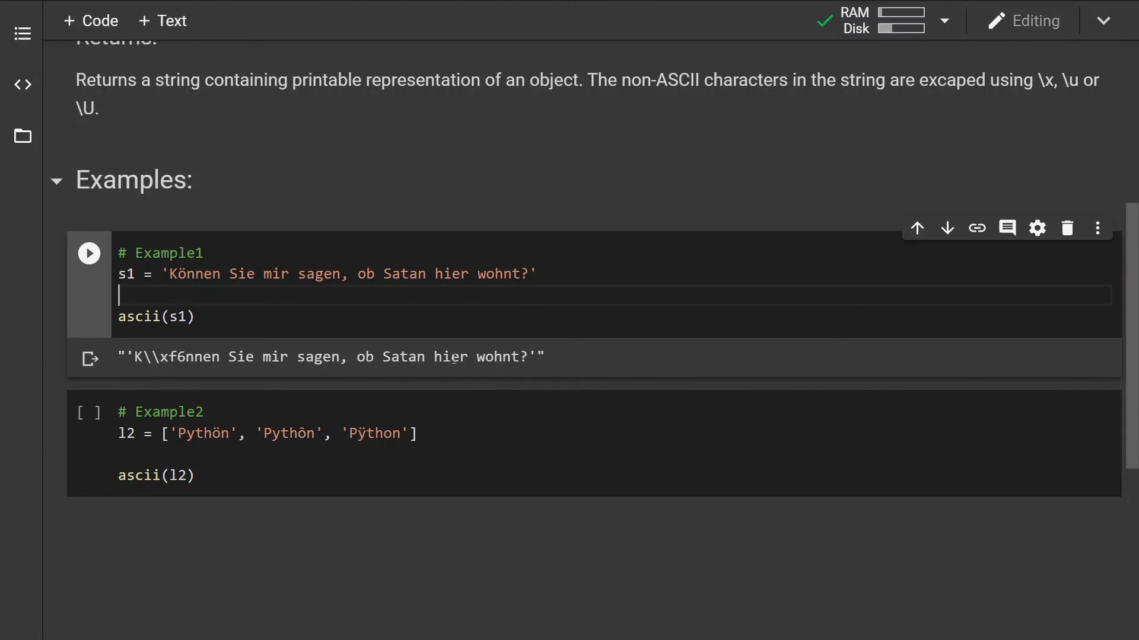
scroll(392, 358, "down", 2)
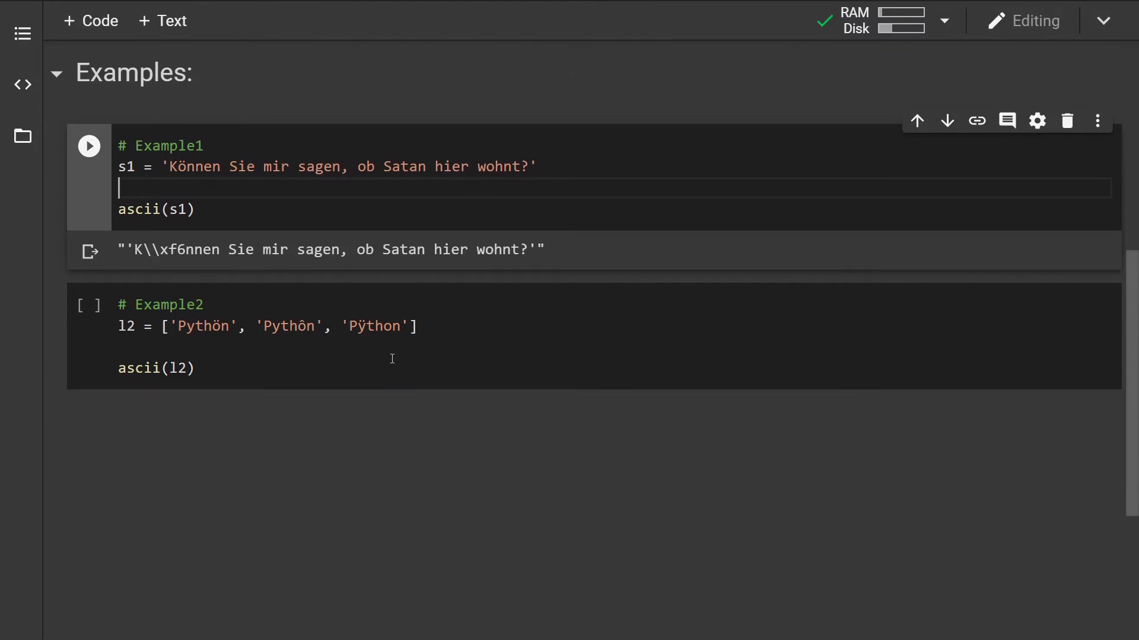
Run the Example2 list cell to escape 'Pythön', 'Pythôn' and 'Pÿthon'
left_click(269, 364)
key("ctrl+Return")
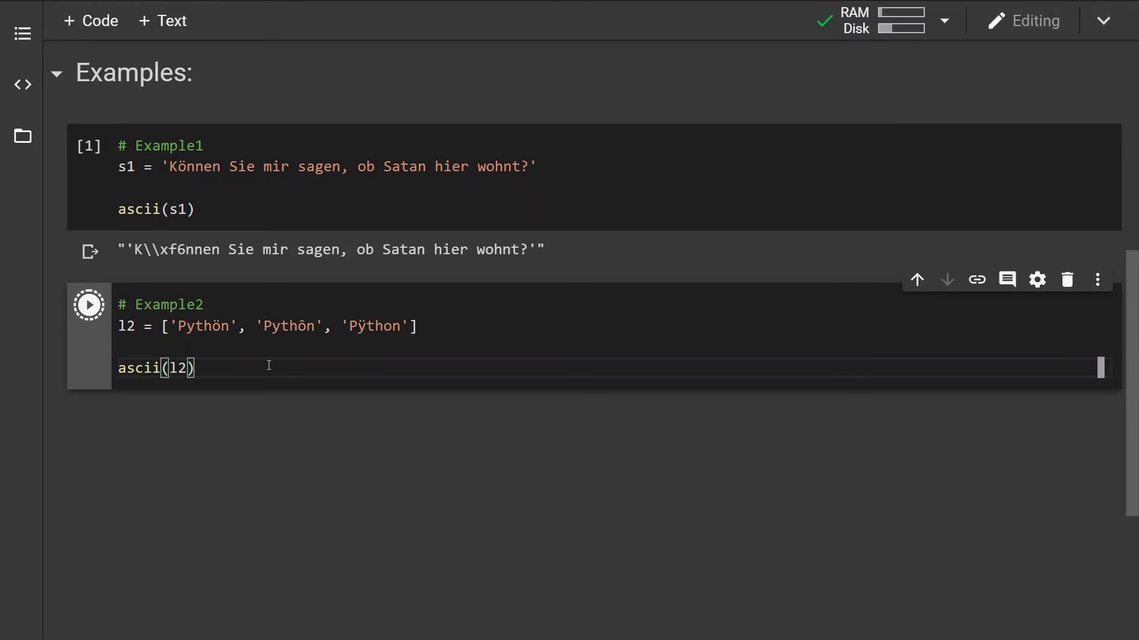